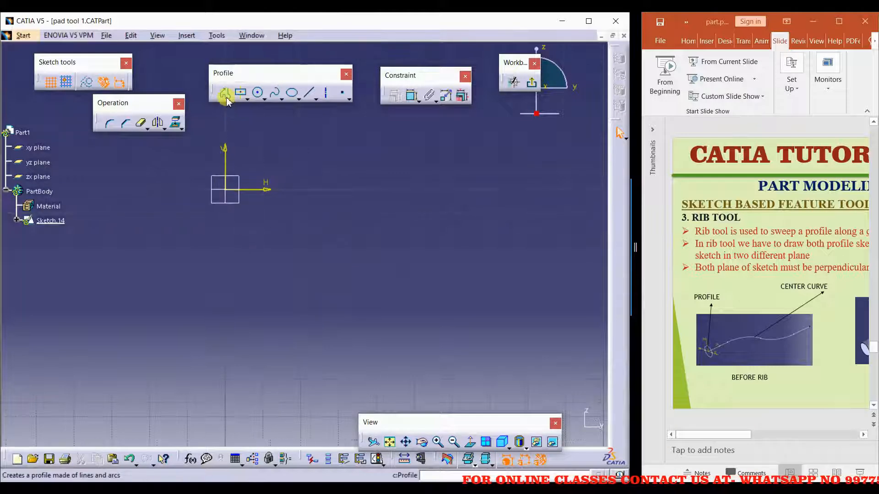
Sketch an open S-shaped curve from the origin: a vertical line, two tangent arcs and a vertical end line, then exit the sketch.
{"action": "left_click", "coordinate": [225, 96]}
{"action": "left_click", "coordinate": [226, 189]}
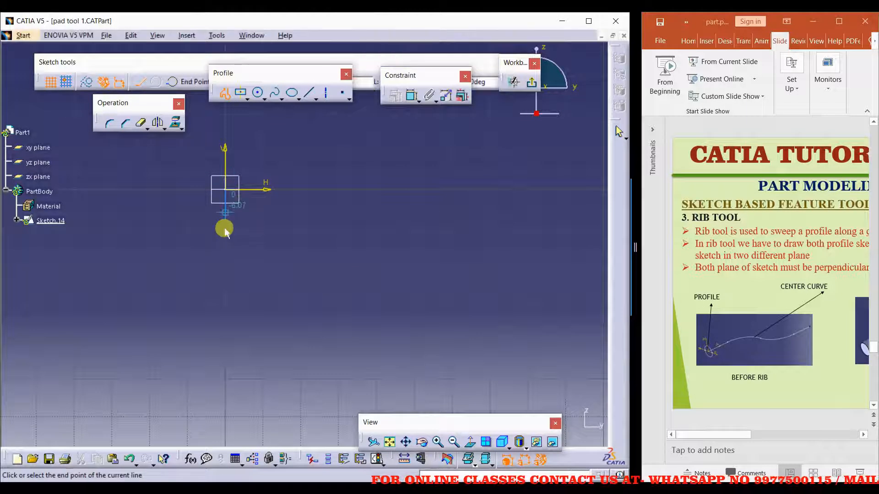
{"action": "left_click_drag", "start_coordinate": [260, 272], "coordinate": [261, 273]}
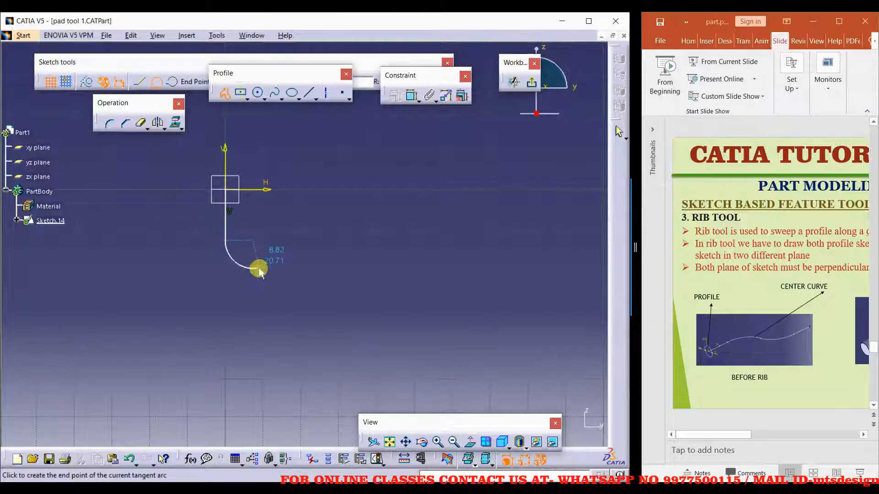
{"action": "left_click", "coordinate": [267, 284]}
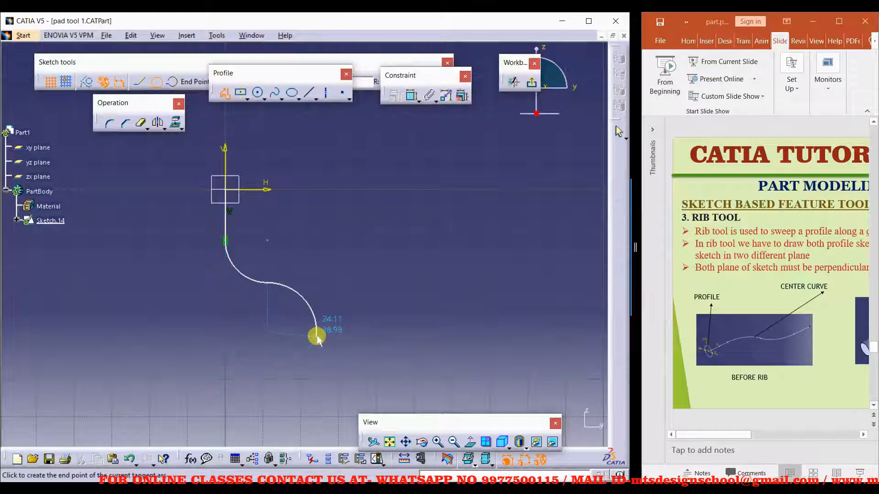
{"action": "left_click", "coordinate": [319, 338]}
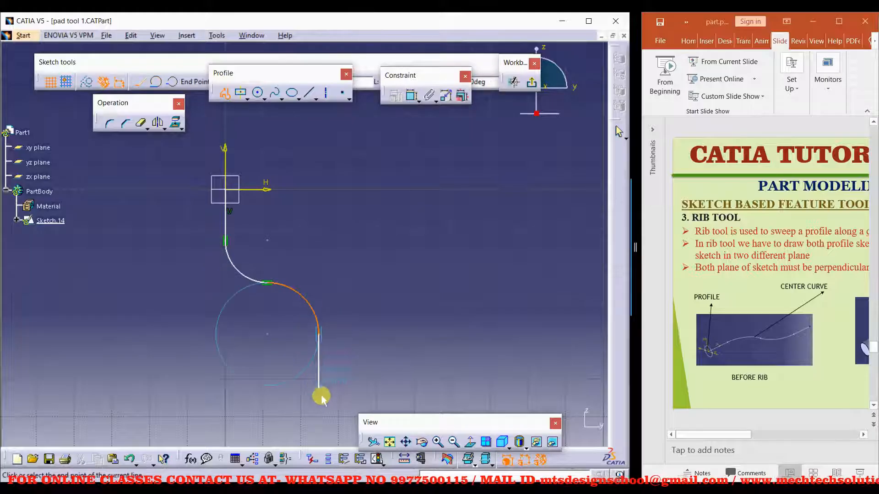
{"action": "left_click", "coordinate": [319, 407]}
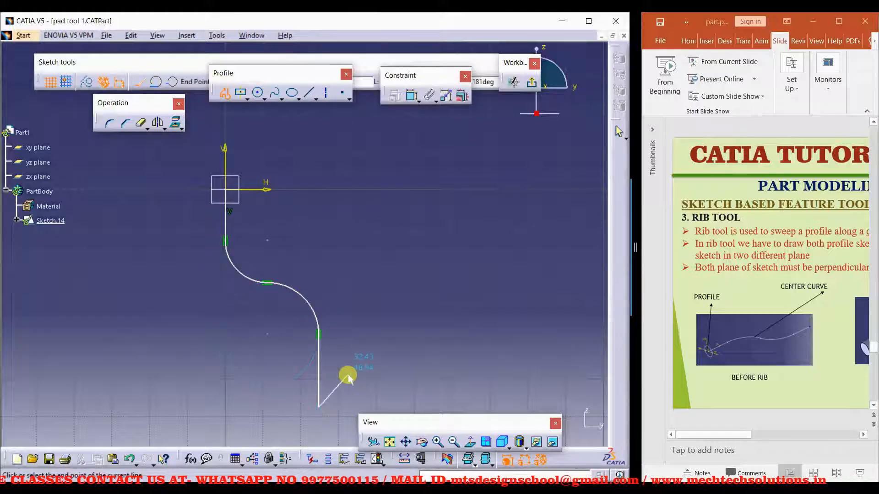
{"action": "key", "text": "Escape"}
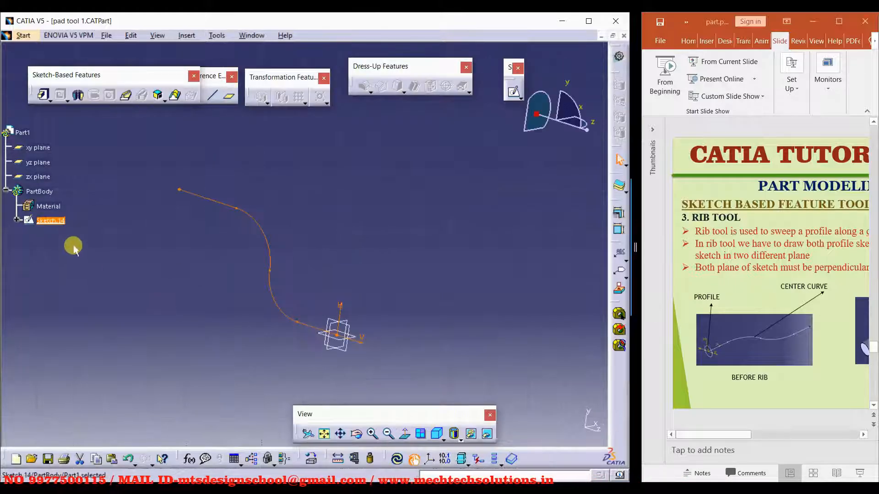
{"action": "left_click", "coordinate": [126, 272]}
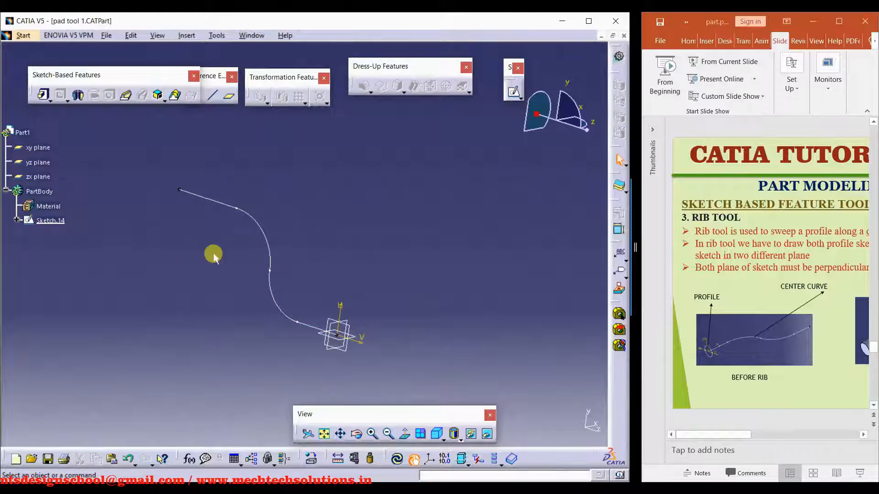
Start a new sketch on the xy plane, perpendicular to the S-shaped curve's end at the origin, viewed normal to the plane.
{"action": "mouse_move", "coordinate": [219, 278]}
{"action": "middle_mouse_down"}
{"action": "mouse_move", "coordinate": [201, 250]}
{"action": "mouse_move", "coordinate": [210, 269]}
{"action": "middle_mouse_up"}
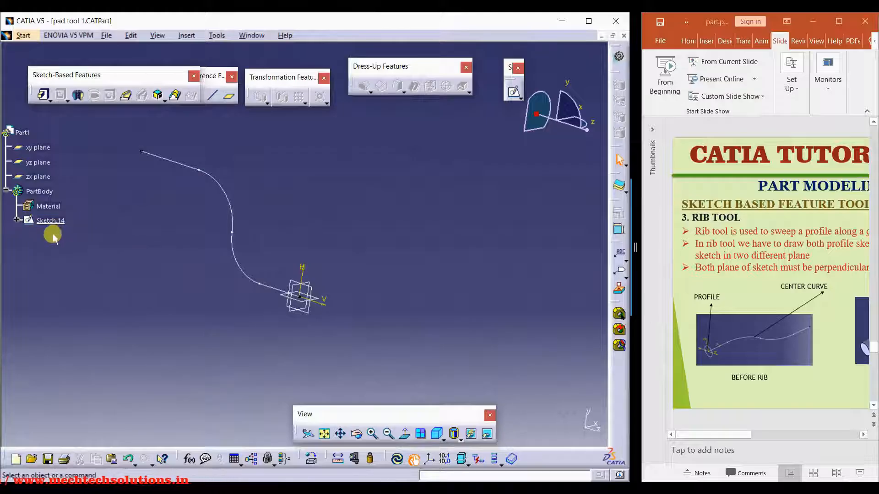
{"action": "middle_click_drag", "start_coordinate": [193, 294], "coordinate": [284, 262]}
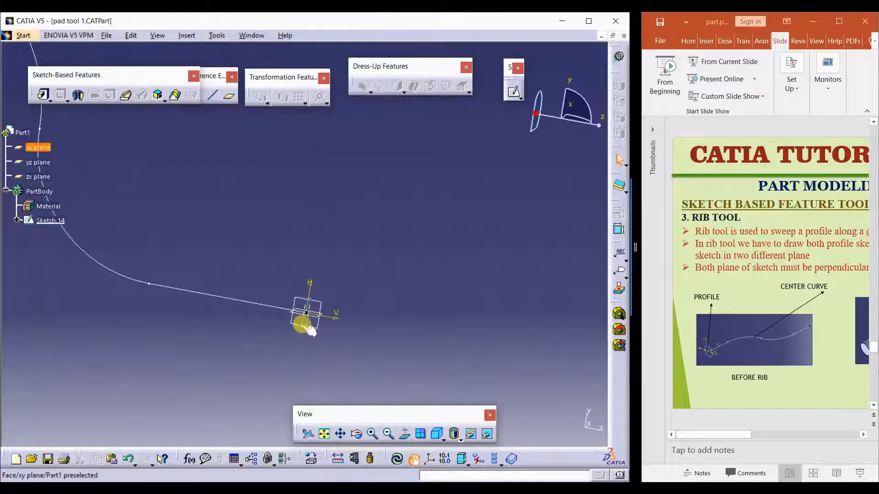
{"action": "mouse_move", "coordinate": [279, 368]}
{"action": "middle_mouse_down"}
{"action": "mouse_move", "coordinate": [266, 353]}
{"action": "mouse_move", "coordinate": [307, 357]}
{"action": "mouse_move", "coordinate": [281, 373]}
{"action": "mouse_move", "coordinate": [325, 377]}
{"action": "middle_mouse_up"}
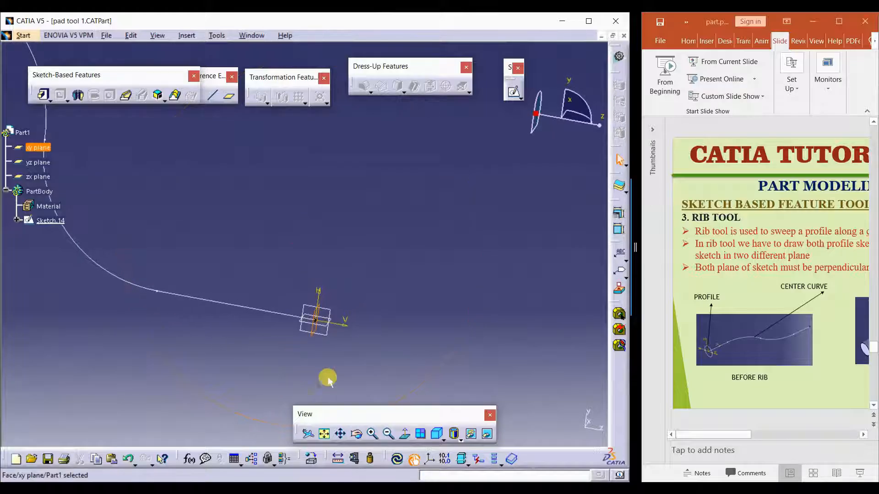
{"action": "left_click", "coordinate": [322, 345]}
{"action": "left_click", "coordinate": [322, 333]}
{"action": "left_click", "coordinate": [311, 353]}
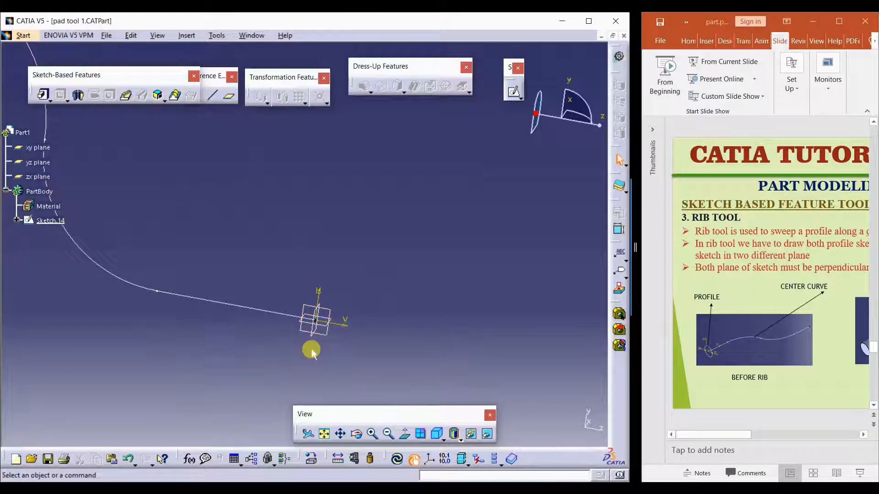
{"action": "left_click", "coordinate": [284, 314]}
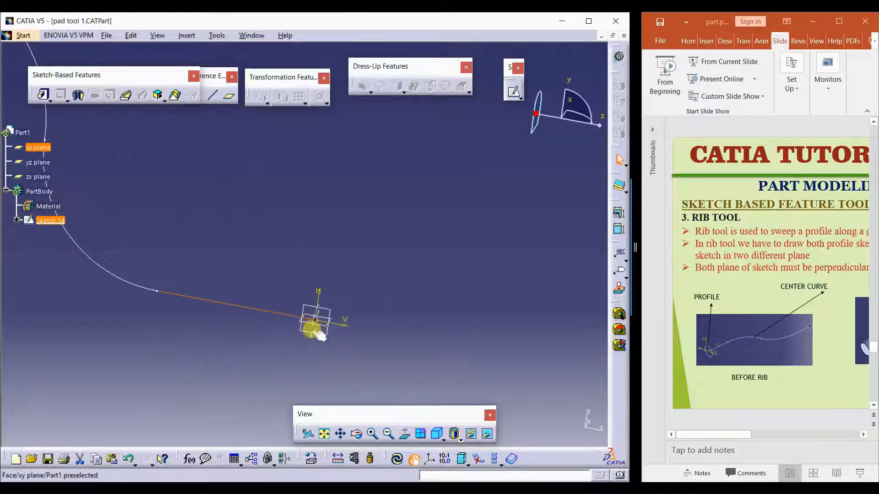
{"action": "left_click", "coordinate": [318, 337]}
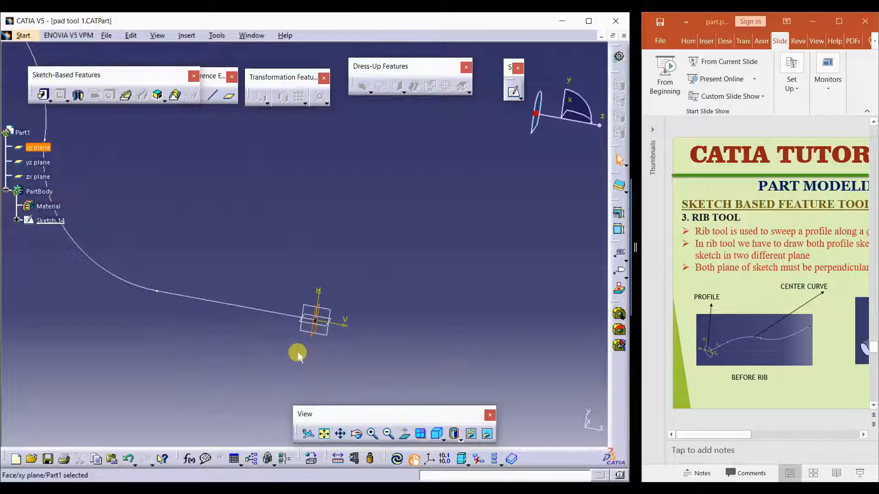
{"action": "left_click", "coordinate": [513, 92]}
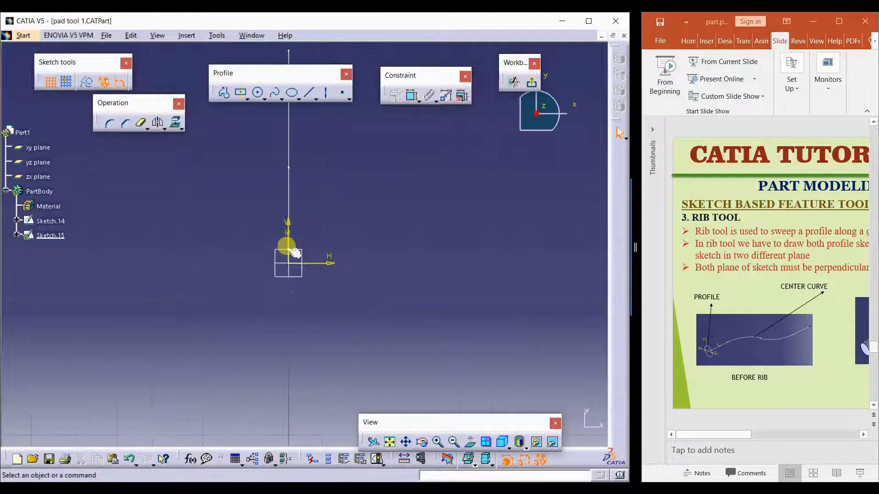
{"action": "mouse_move", "coordinate": [339, 274]}
{"action": "middle_mouse_down"}
{"action": "mouse_move", "coordinate": [292, 268]}
{"action": "mouse_move", "coordinate": [208, 279]}
{"action": "mouse_move", "coordinate": [169, 318]}
{"action": "mouse_move", "coordinate": [134, 320]}
{"action": "mouse_move", "coordinate": [232, 288]}
{"action": "mouse_move", "coordinate": [280, 290]}
{"action": "middle_mouse_up"}
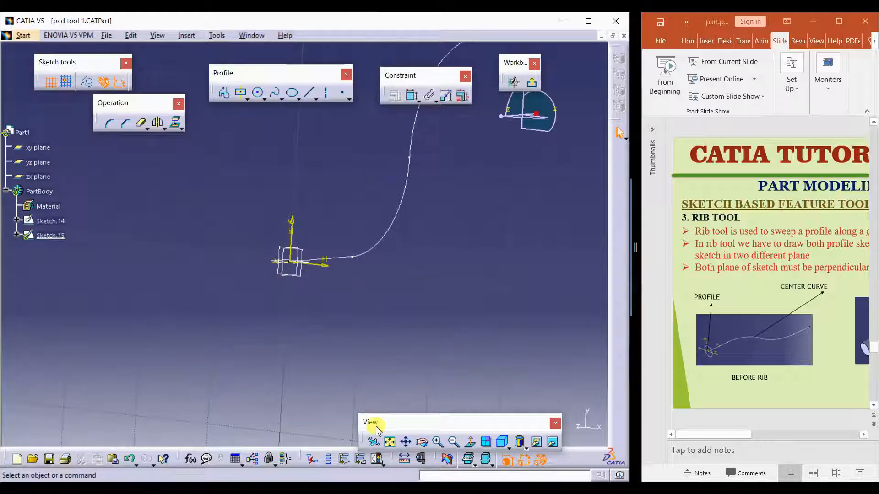
{"action": "left_click", "coordinate": [471, 444]}
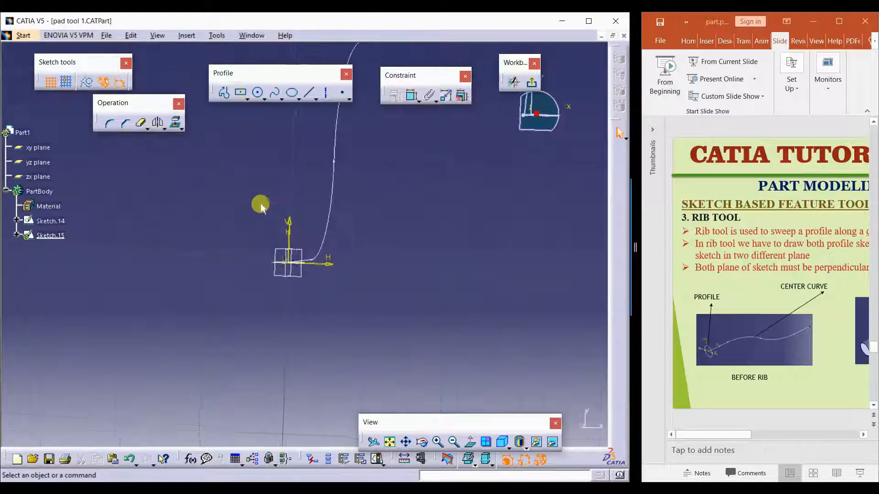
Draw a circle centred on the origin, constrain its diameter to 4 mm and exit the sketch.
{"action": "left_click", "coordinate": [254, 94]}
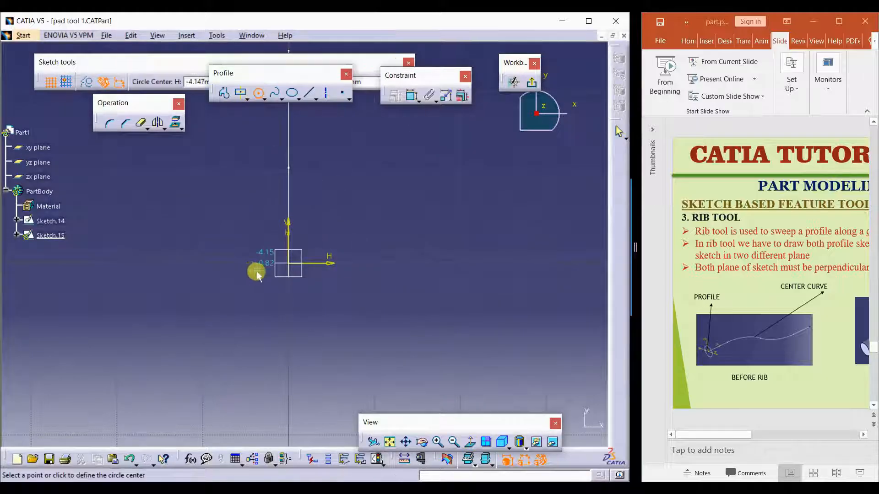
{"action": "left_click", "coordinate": [289, 263]}
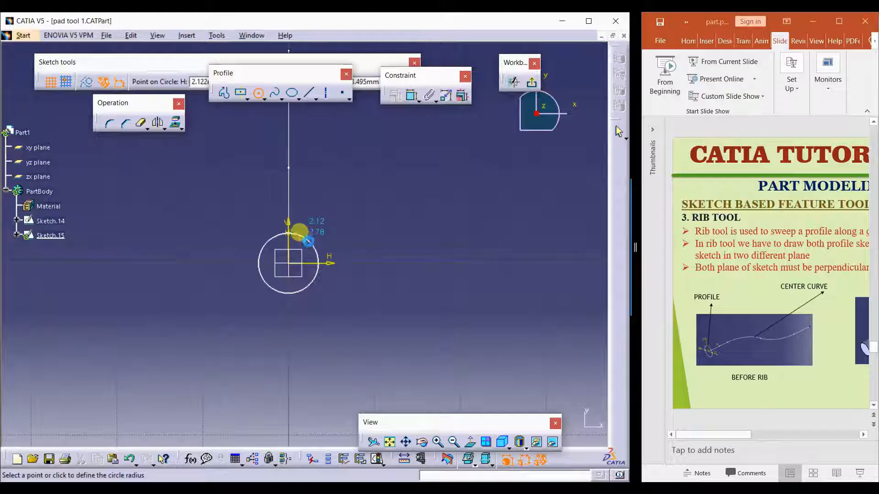
{"action": "left_click", "coordinate": [298, 234]}
{"action": "left_click", "coordinate": [412, 96]}
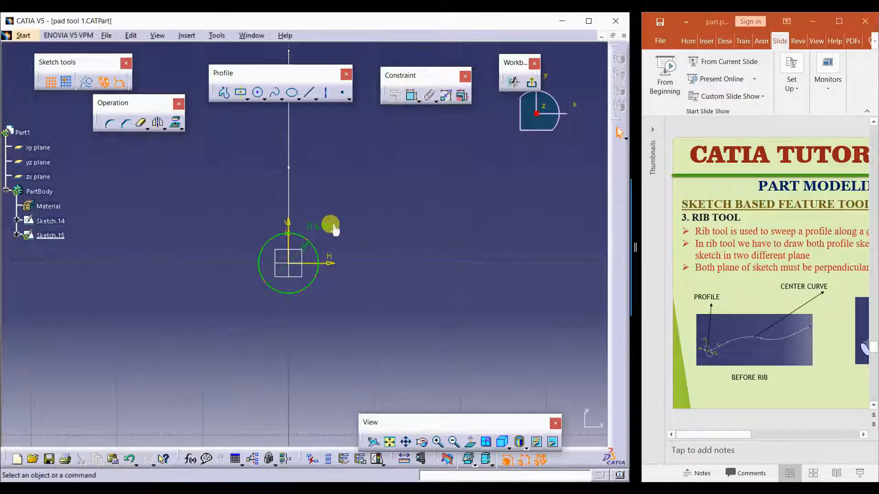
{"action": "double_click", "coordinate": [325, 219]}
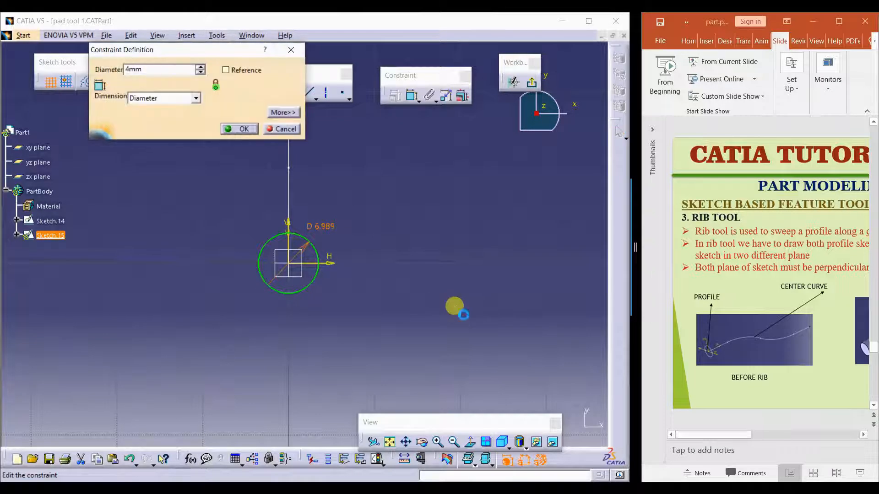
{"action": "key", "text": "Return"}
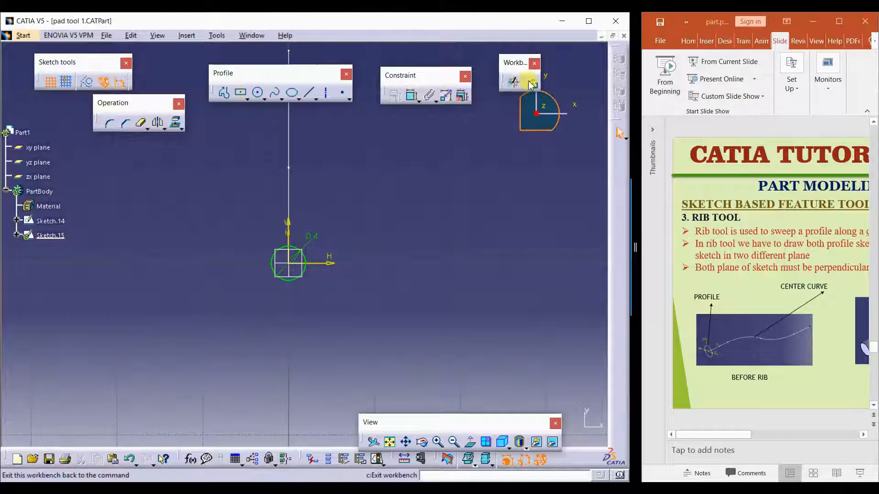
{"action": "left_click", "coordinate": [532, 86]}
{"action": "mouse_move", "coordinate": [320, 268]}
{"action": "middle_mouse_down"}
{"action": "mouse_move", "coordinate": [314, 276]}
{"action": "mouse_move", "coordinate": [344, 266]}
{"action": "mouse_move", "coordinate": [364, 311]}
{"action": "mouse_move", "coordinate": [353, 314]}
{"action": "mouse_move", "coordinate": [298, 255]}
{"action": "mouse_move", "coordinate": [306, 267]}
{"action": "mouse_move", "coordinate": [298, 255]}
{"action": "mouse_move", "coordinate": [311, 240]}
{"action": "middle_mouse_up"}
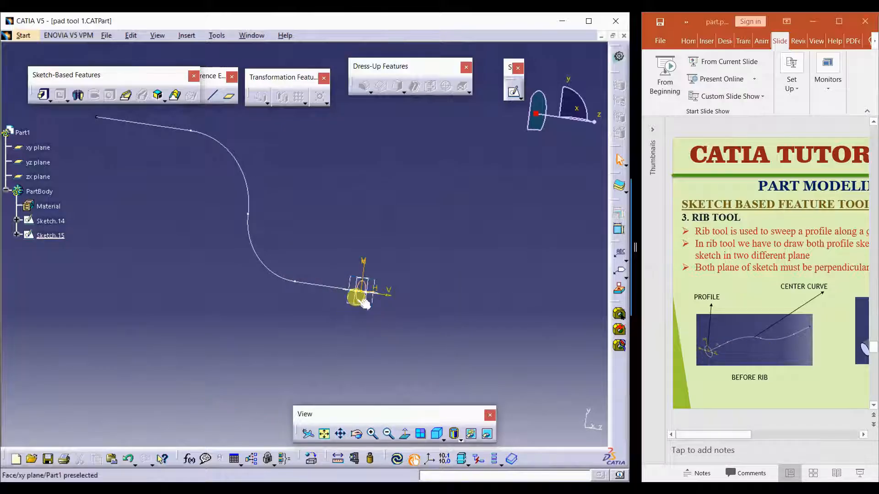
{"action": "left_click", "coordinate": [362, 286]}
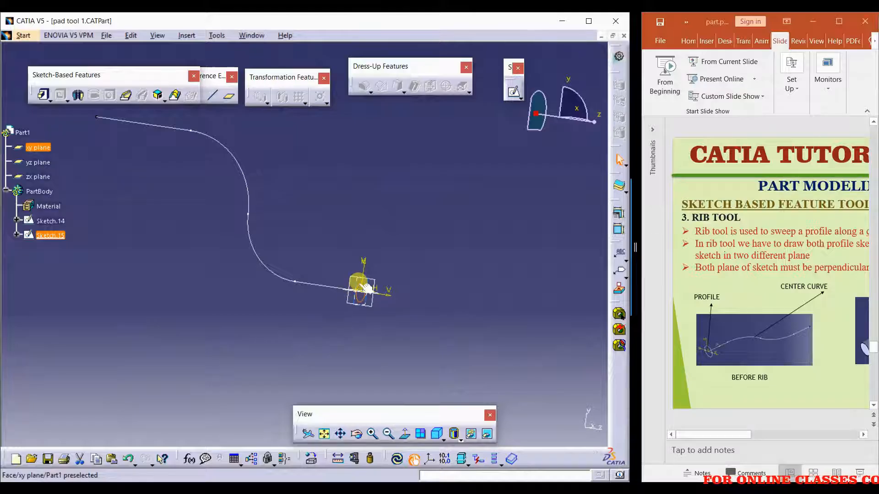
{"action": "left_click", "coordinate": [311, 284]}
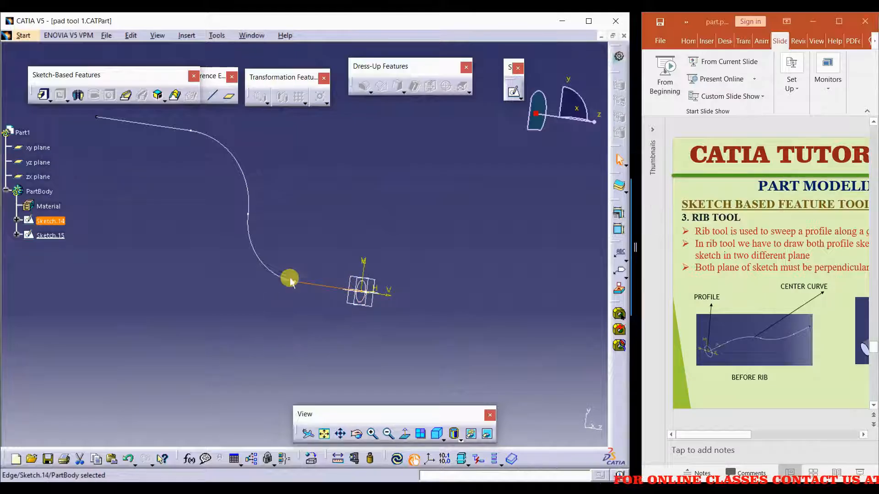
{"action": "middle_click_drag", "start_coordinate": [314, 211], "coordinate": [321, 252]}
{"action": "left_click", "coordinate": [325, 215]}
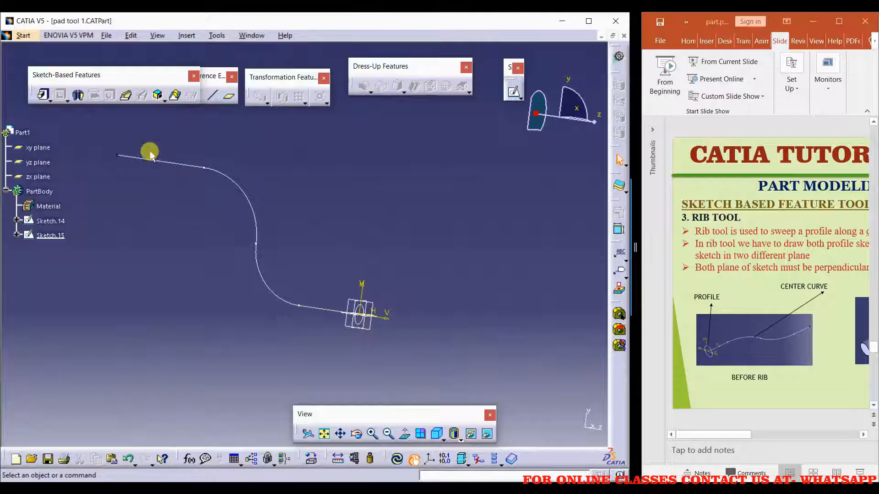
Define a Rib with the circle sketch as profile and the S-shaped sketch as center curve, keeping the angle, and preview it.
{"action": "left_click", "coordinate": [127, 98]}
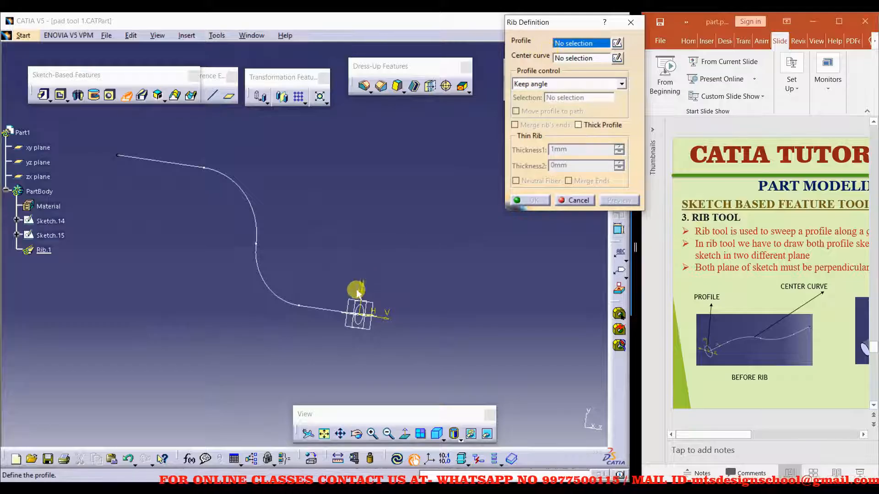
{"action": "left_click", "coordinate": [356, 309]}
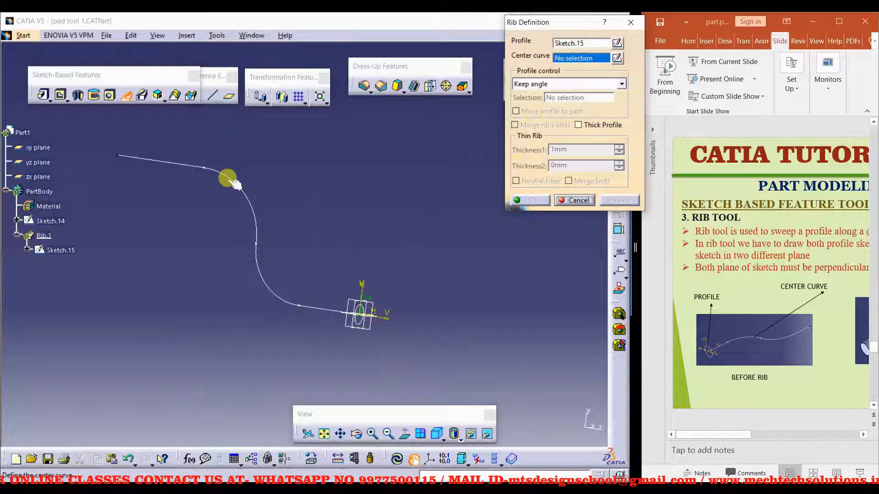
{"action": "left_click", "coordinate": [239, 195]}
{"action": "middle_click_drag", "start_coordinate": [251, 285], "coordinate": [289, 218]}
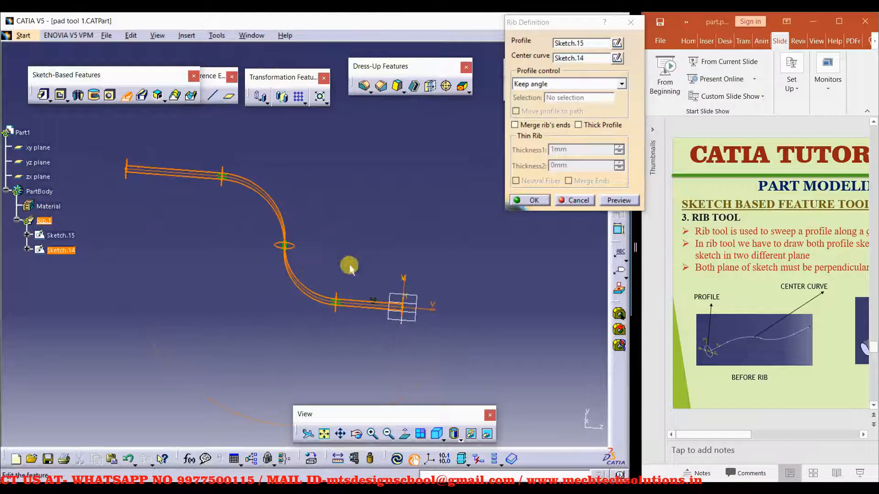
{"action": "left_click", "coordinate": [618, 200]}
{"action": "mouse_move", "coordinate": [416, 329]}
{"action": "middle_mouse_down"}
{"action": "mouse_move", "coordinate": [321, 336]}
{"action": "mouse_move", "coordinate": [334, 347]}
{"action": "mouse_move", "coordinate": [328, 308]}
{"action": "mouse_move", "coordinate": [338, 294]}
{"action": "mouse_move", "coordinate": [353, 339]}
{"action": "middle_mouse_up"}
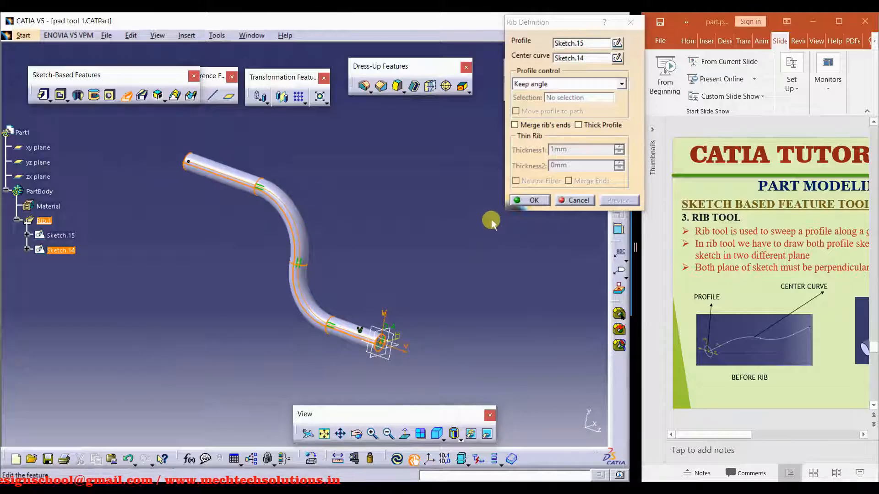
{"action": "mouse_move", "coordinate": [418, 343]}
{"action": "middle_mouse_down"}
{"action": "mouse_move", "coordinate": [418, 293]}
{"action": "mouse_move", "coordinate": [428, 309]}
{"action": "mouse_move", "coordinate": [343, 304]}
{"action": "mouse_move", "coordinate": [340, 295]}
{"action": "mouse_move", "coordinate": [386, 212]}
{"action": "mouse_move", "coordinate": [412, 323]}
{"action": "mouse_move", "coordinate": [366, 270]}
{"action": "mouse_move", "coordinate": [409, 317]}
{"action": "mouse_move", "coordinate": [421, 371]}
{"action": "mouse_move", "coordinate": [411, 341]}
{"action": "middle_mouse_up"}
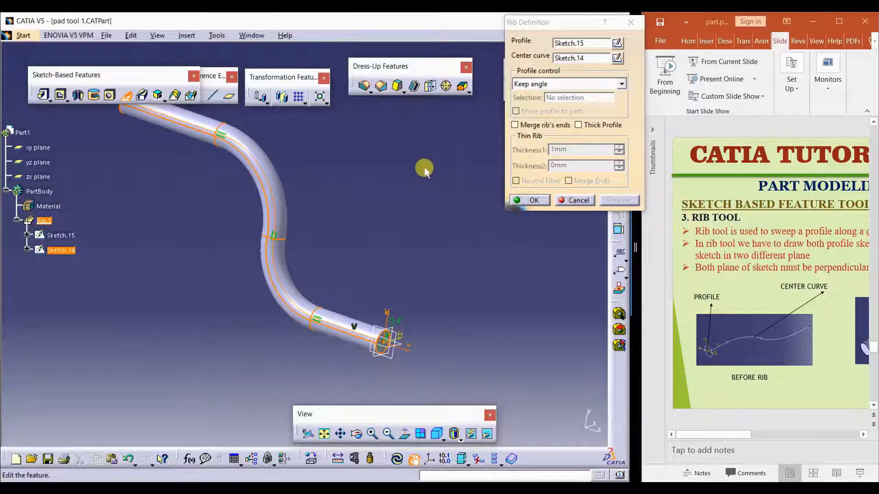
Make the rib a thick profile with Thickness1 set to 0.5 mm, preview the hollow tube and accept the rib.
{"action": "left_click", "coordinate": [578, 125]}
{"action": "middle_click_drag", "start_coordinate": [402, 326], "coordinate": [384, 249]}
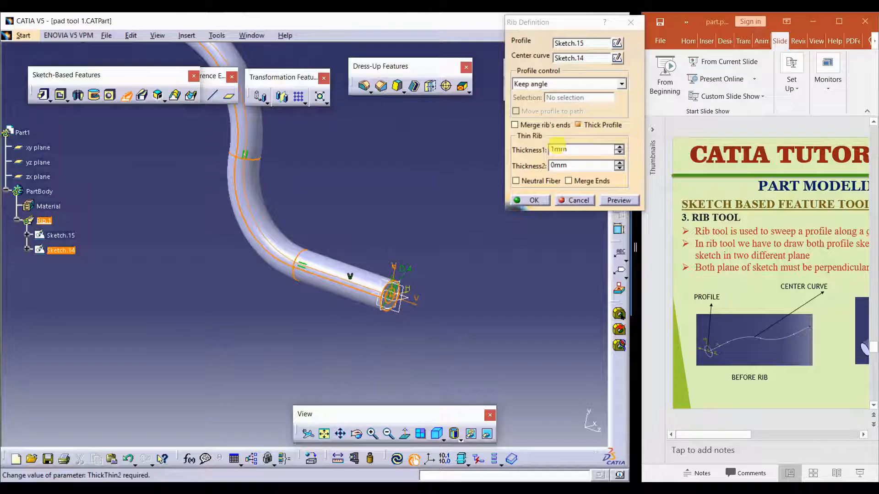
{"action": "double_click", "coordinate": [561, 147]}
{"action": "key", "text": "Tab"}
{"action": "left_click", "coordinate": [615, 201]}
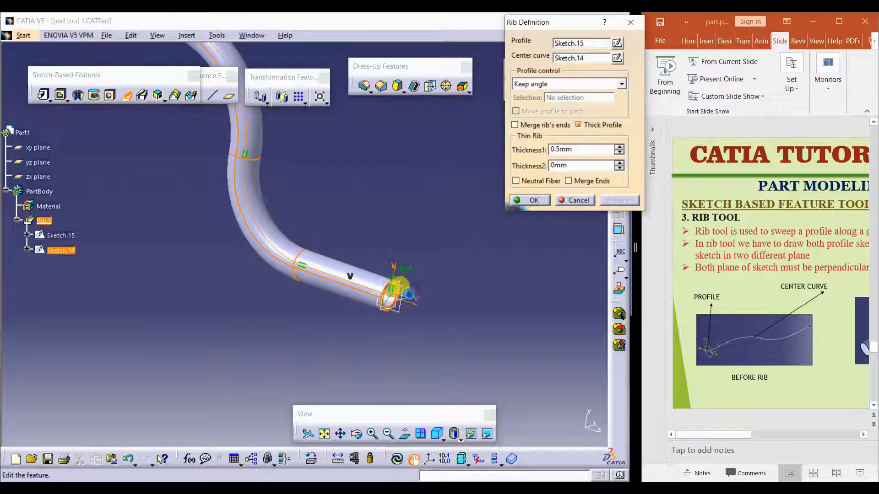
{"action": "middle_click_drag", "start_coordinate": [352, 290], "coordinate": [386, 303]}
{"action": "middle_click_drag", "start_coordinate": [361, 237], "coordinate": [434, 260]}
{"action": "left_click", "coordinate": [526, 200]}
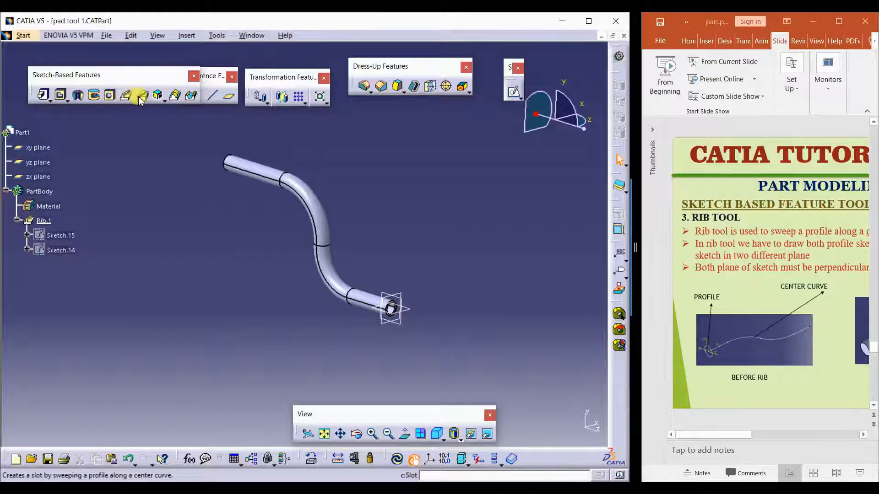
{"action": "middle_click_drag", "start_coordinate": [247, 272], "coordinate": [255, 249]}
{"action": "middle_click_drag", "start_coordinate": [315, 247], "coordinate": [257, 287]}
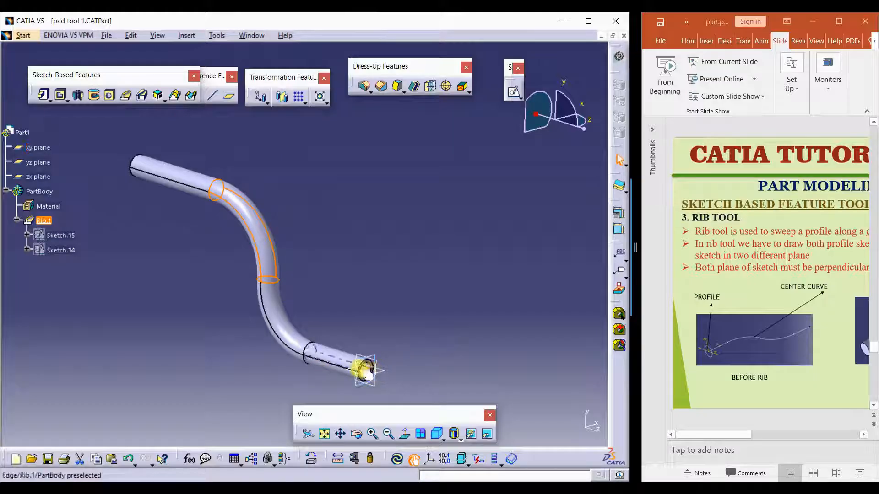
{"action": "left_click", "coordinate": [265, 276]}
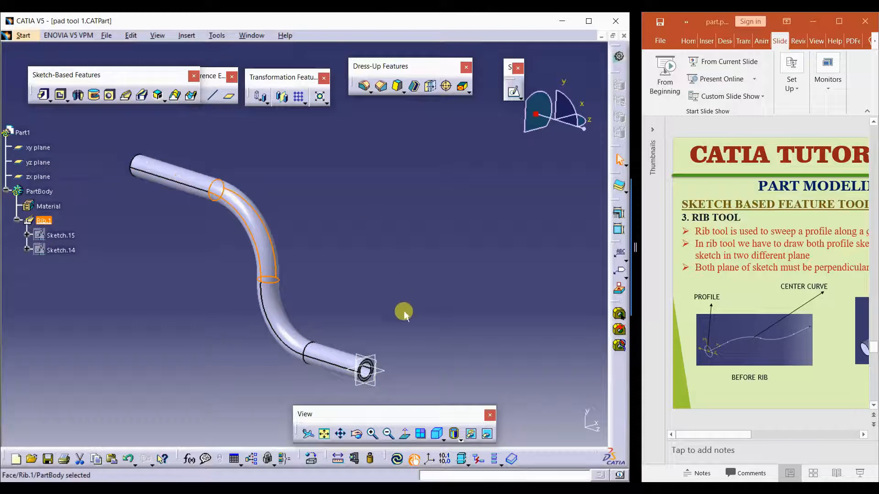
{"action": "left_click", "coordinate": [389, 361]}
{"action": "middle_click_drag", "start_coordinate": [365, 380], "coordinate": [377, 301]}
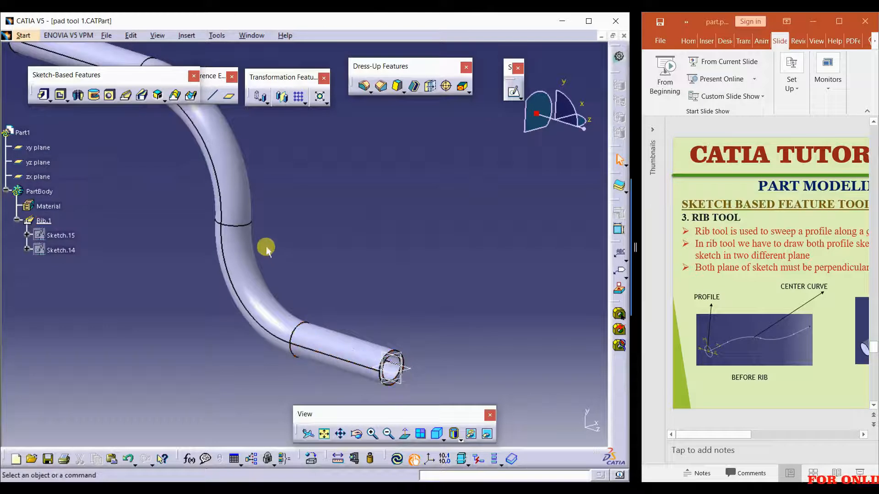
{"action": "middle_click_drag", "start_coordinate": [310, 298], "coordinate": [311, 313]}
{"action": "middle_click_drag", "start_coordinate": [323, 363], "coordinate": [347, 347]}
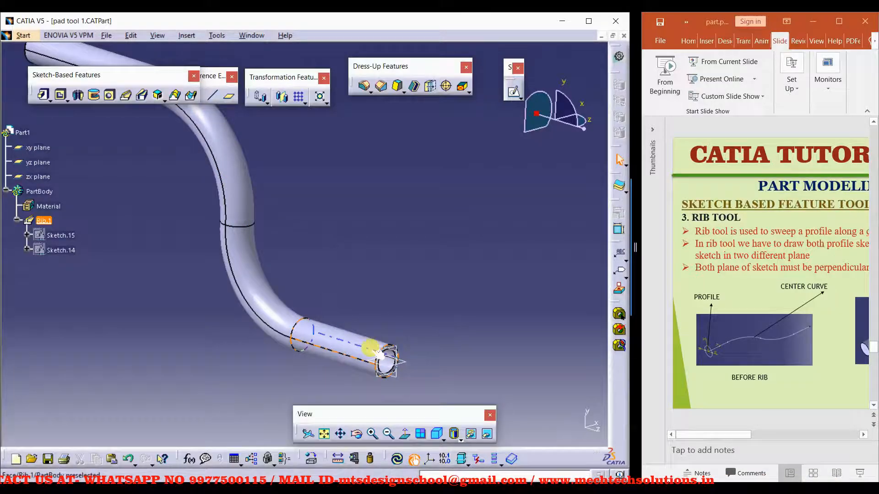
{"action": "middle_click_drag", "start_coordinate": [244, 210], "coordinate": [225, 277]}
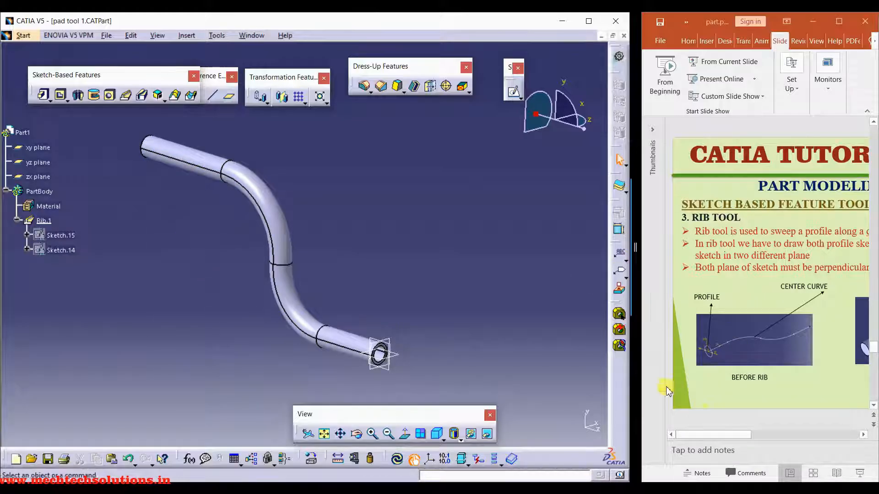
Switch to PowerPoint, present from the current slide up to the Slot tool slide and end the slide show.
{"action": "left_click", "coordinate": [723, 67]}
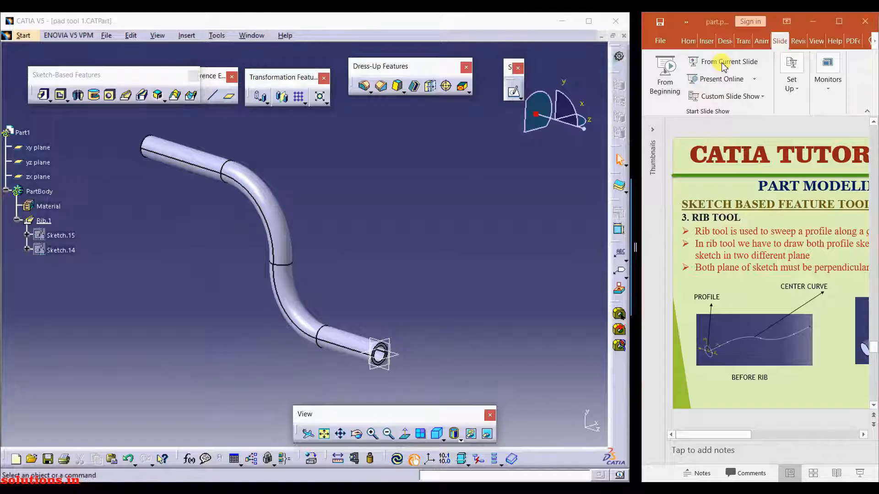
{"action": "left_click", "coordinate": [712, 67]}
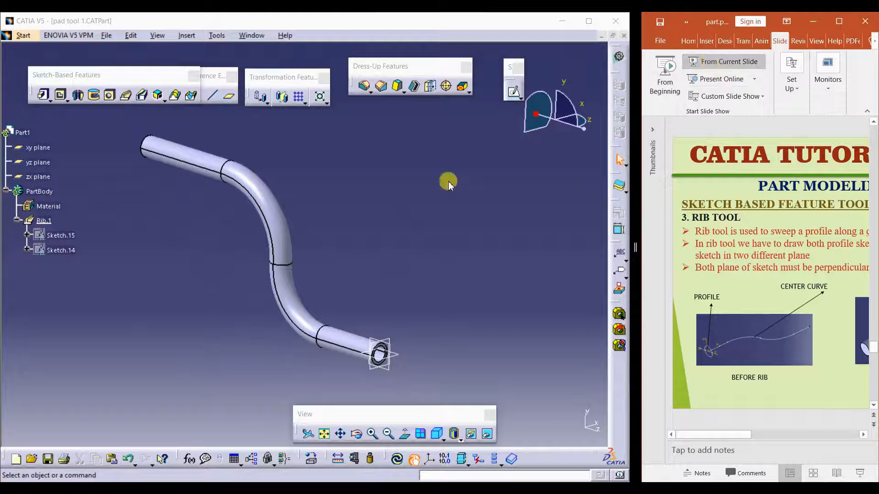
{"action": "left_click", "coordinate": [343, 330]}
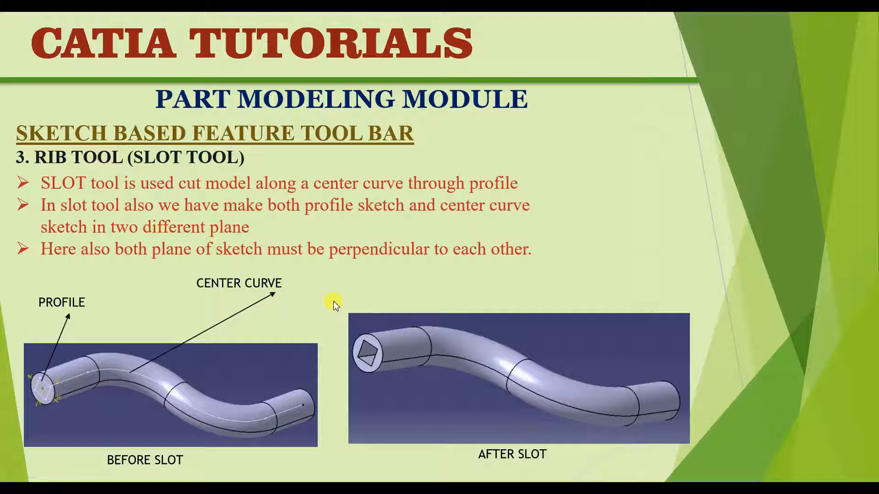
{"action": "key", "text": "Escape"}
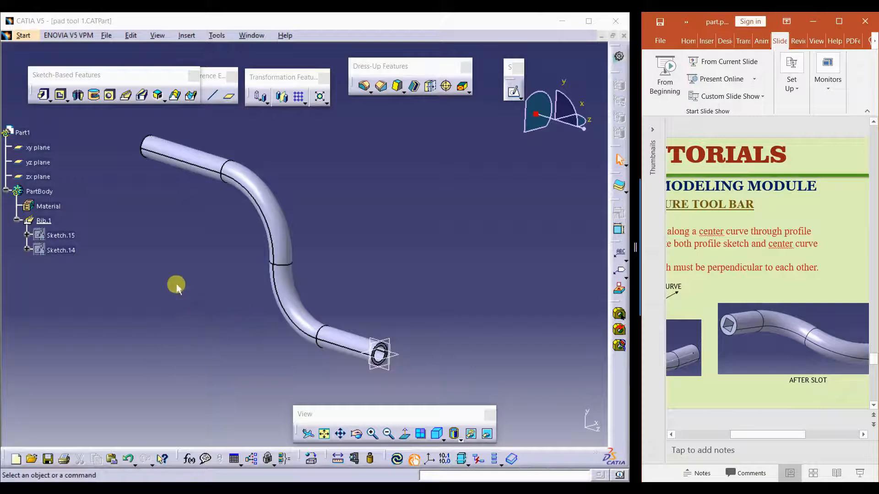
Edit the existing rib in CATIA, turning off its thick profile so the pipe is solid, and accept the change.
{"action": "double_click", "coordinate": [44, 221]}
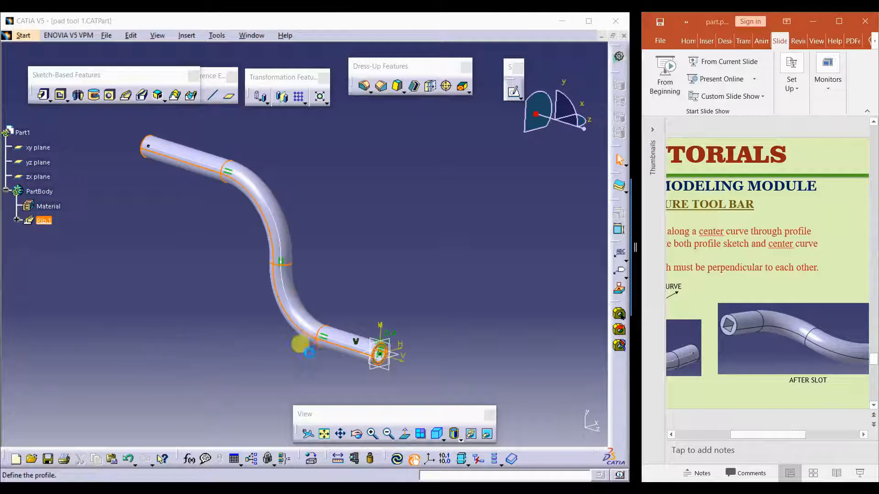
{"action": "left_click", "coordinate": [578, 125]}
{"action": "left_click", "coordinate": [530, 201]}
Start a new sketch on the xy plane at the pipe's end face.
{"action": "middle_click_drag", "start_coordinate": [361, 386], "coordinate": [410, 248]}
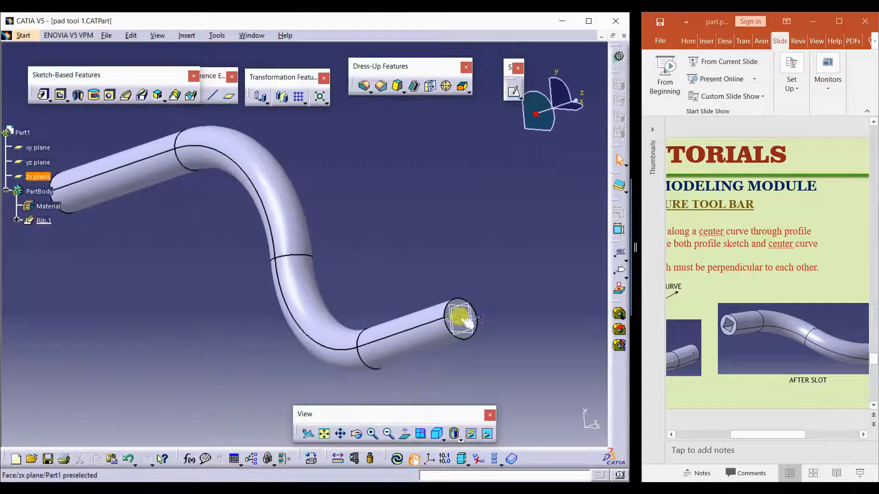
{"action": "middle_click_drag", "start_coordinate": [480, 322], "coordinate": [361, 268]}
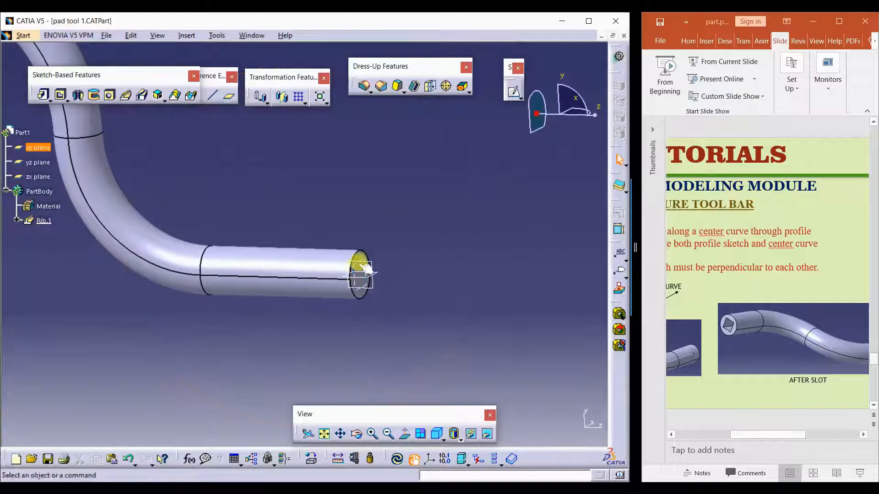
{"action": "left_click", "coordinate": [375, 264]}
{"action": "left_click", "coordinate": [514, 92]}
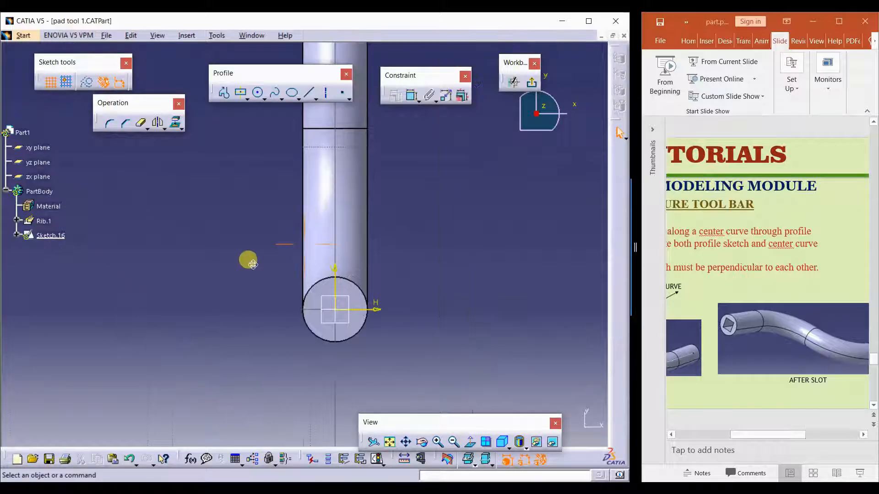
Draw a centered rectangle around the origin, inside the pipe's circular end face, and exit the sketch.
{"action": "left_click", "coordinate": [243, 95]}
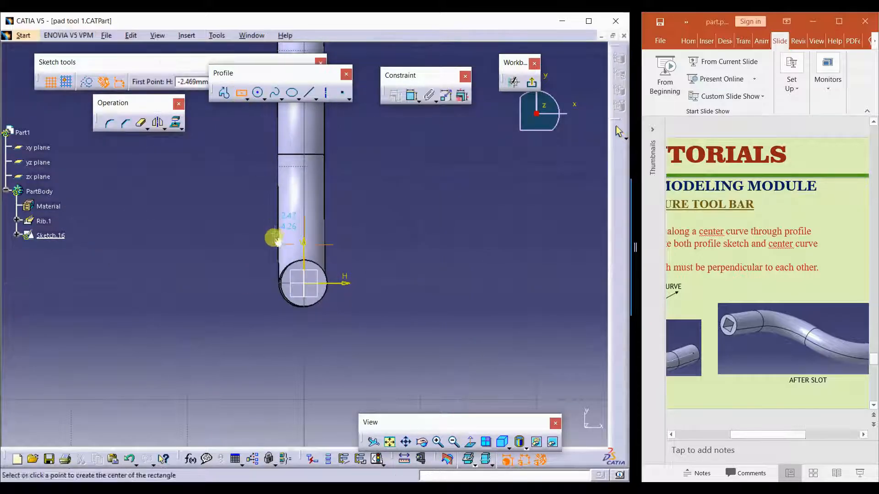
{"action": "scroll", "coordinate": [274, 239], "scroll_direction": "up", "scroll_amount": 5}
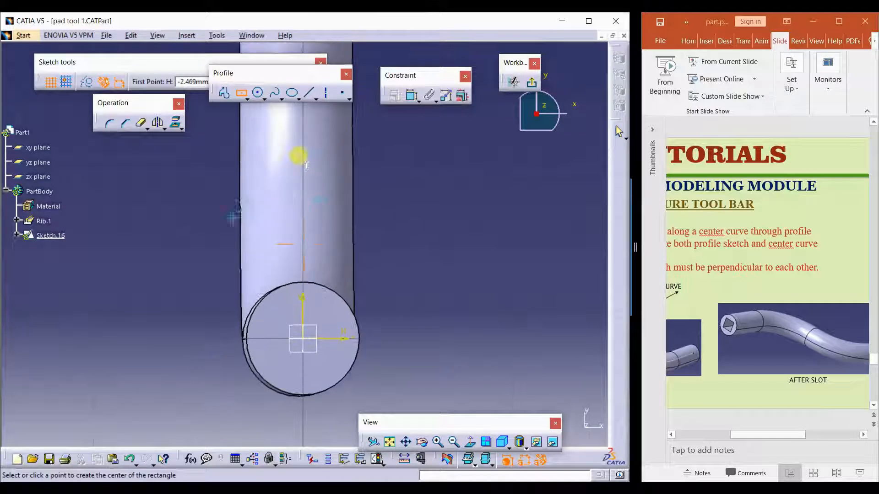
{"action": "left_click", "coordinate": [302, 339]}
{"action": "left_click", "coordinate": [332, 312]}
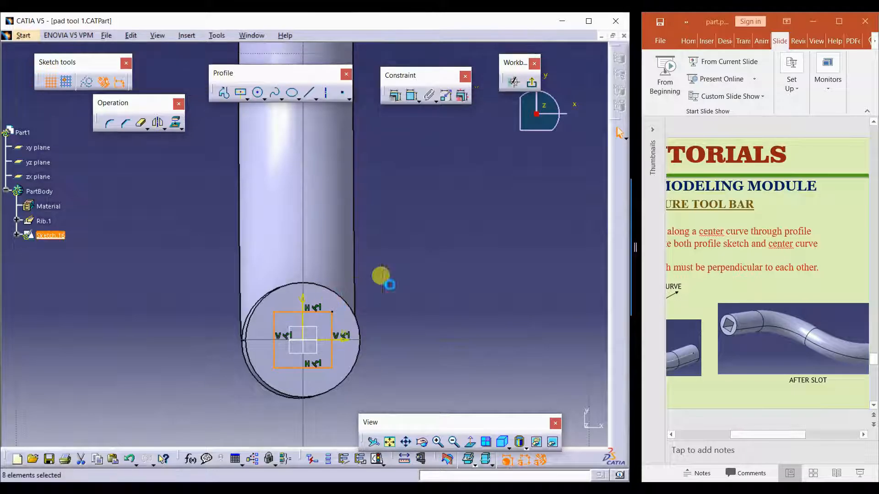
{"action": "left_click", "coordinate": [532, 82]}
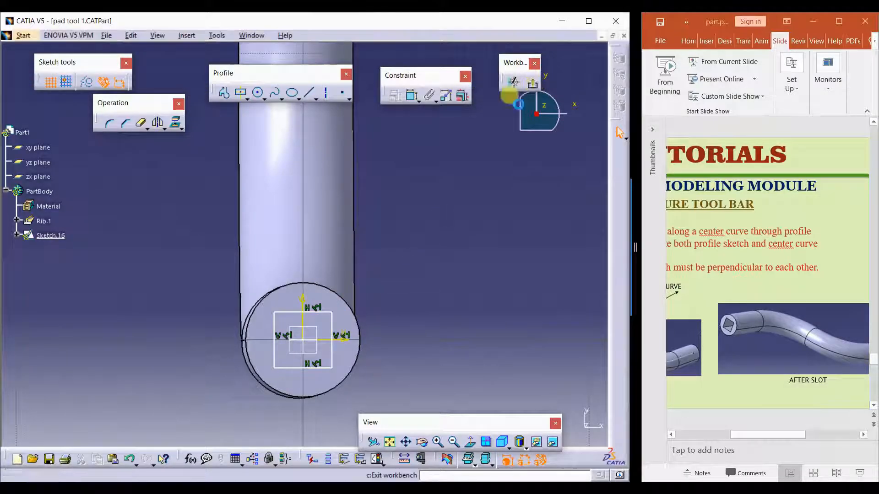
Expand the rib in the tree and show its hidden S-shaped center curve sketch, Sketch.14.
{"action": "middle_click_drag", "start_coordinate": [332, 323], "coordinate": [334, 387]}
{"action": "mouse_move", "coordinate": [183, 320]}
{"action": "middle_mouse_down"}
{"action": "mouse_move", "coordinate": [317, 340]}
{"action": "mouse_move", "coordinate": [357, 361]}
{"action": "middle_mouse_up"}
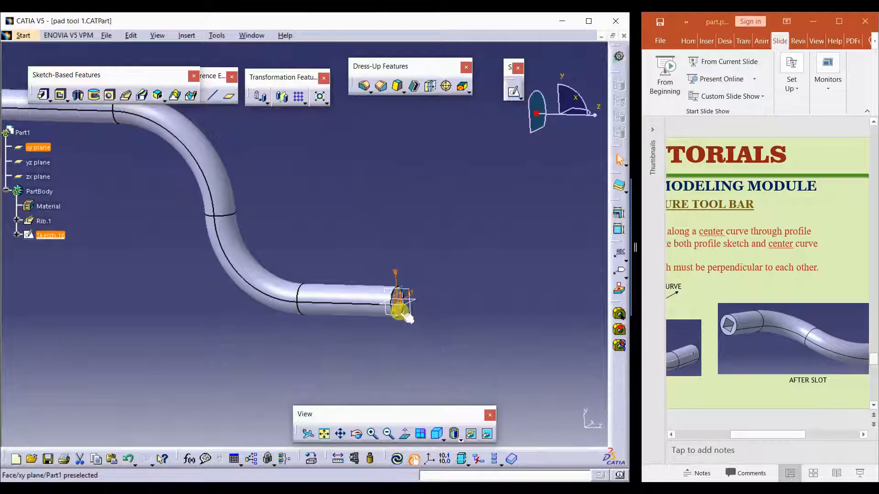
{"action": "middle_click_drag", "start_coordinate": [316, 305], "coordinate": [423, 321]}
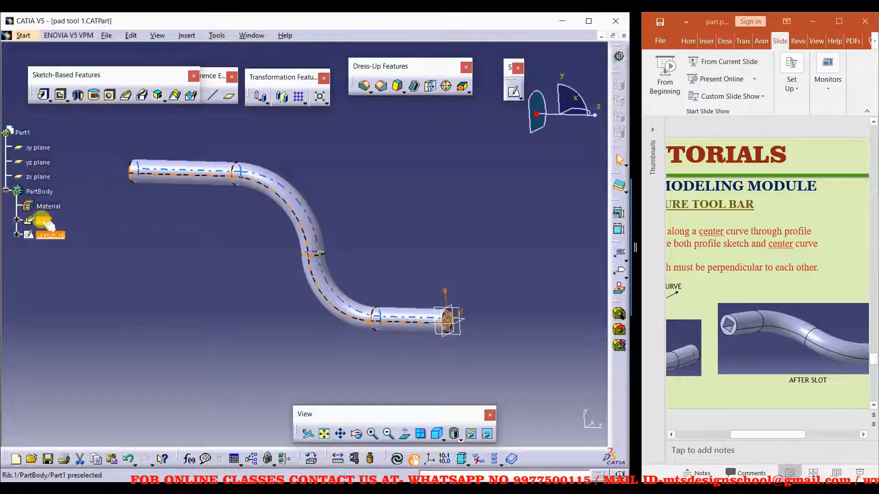
{"action": "left_click", "coordinate": [16, 220]}
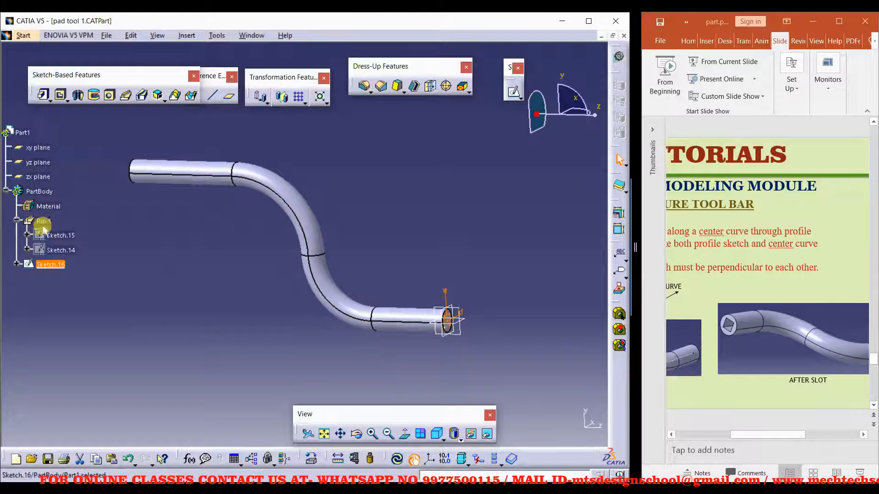
{"action": "right_click", "coordinate": [67, 255]}
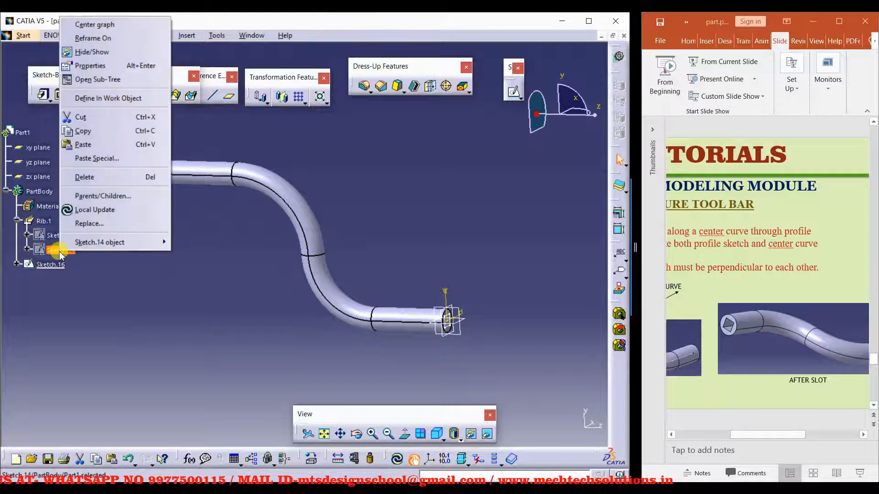
{"action": "left_click", "coordinate": [104, 53]}
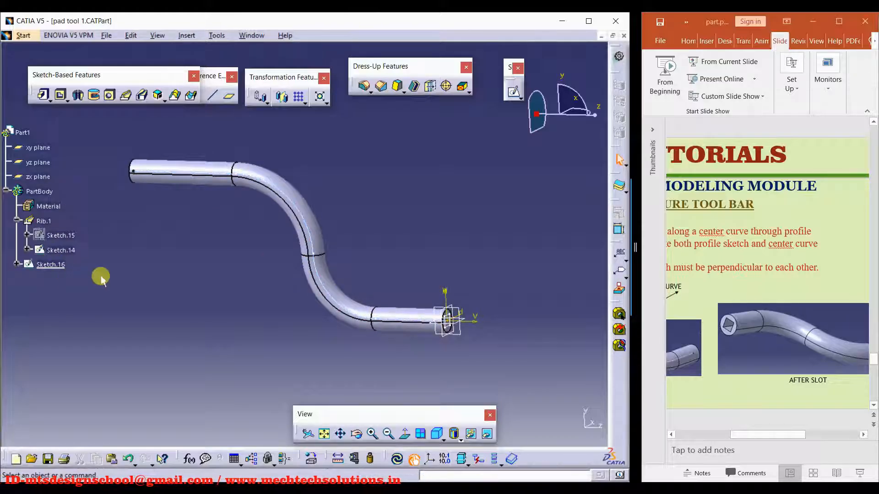
Cut a Slot with the rectangle sketch as profile and the S-shaped Sketch.14 as center curve, keeping the angle, and view the result.
{"action": "left_click", "coordinate": [138, 93]}
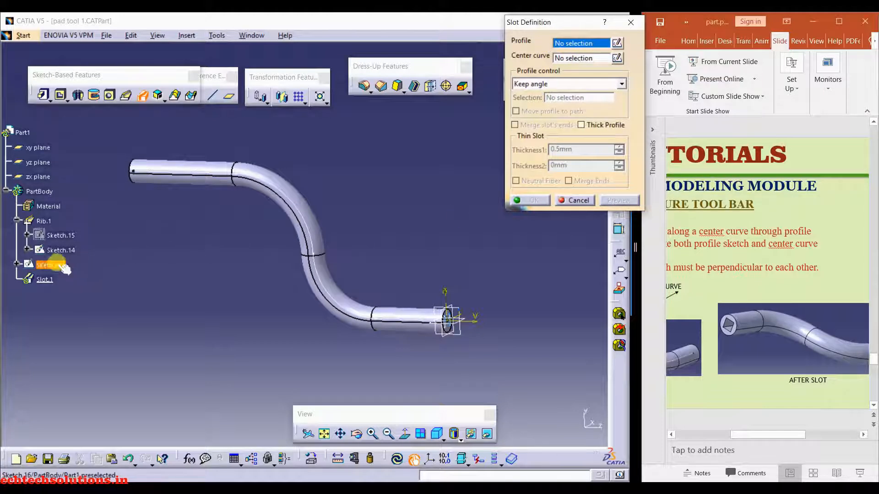
{"action": "left_click", "coordinate": [456, 317]}
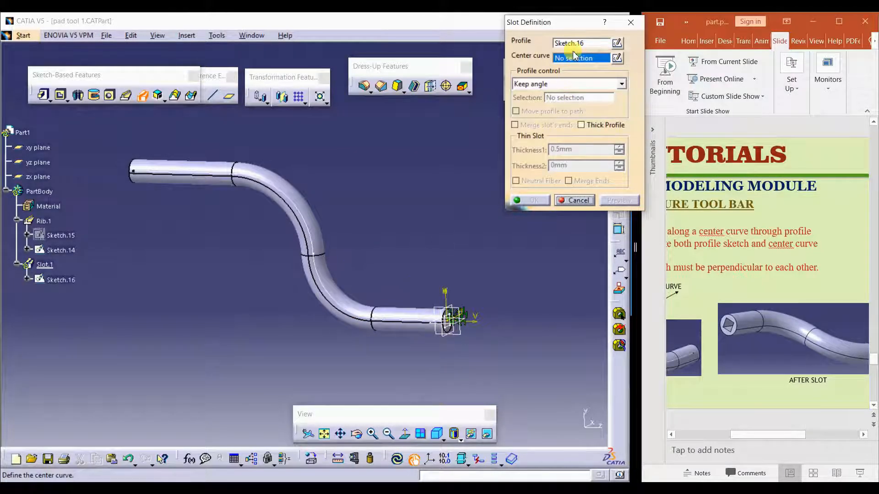
{"action": "left_click", "coordinate": [305, 211]}
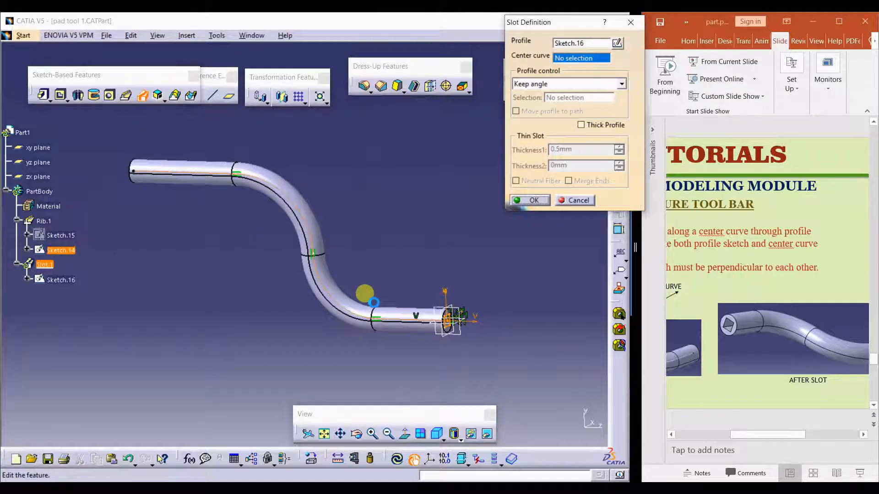
{"action": "left_click", "coordinate": [526, 200]}
{"action": "middle_click_drag", "start_coordinate": [432, 308], "coordinate": [379, 296]}
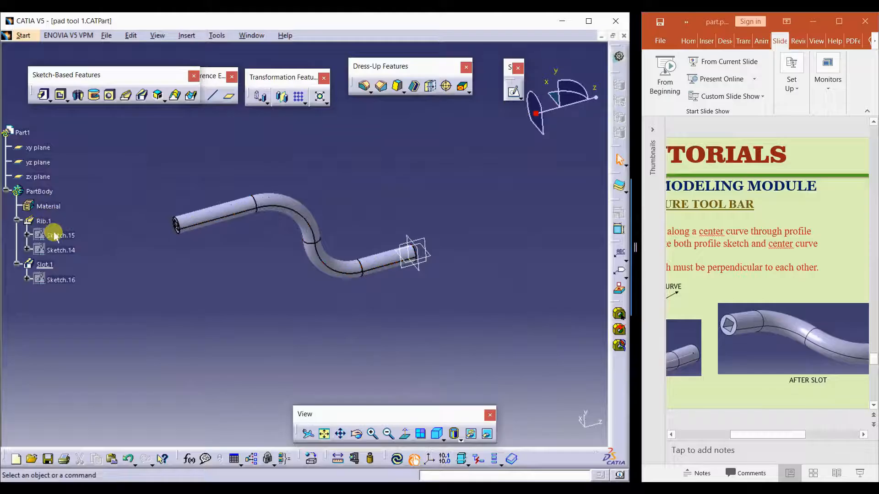